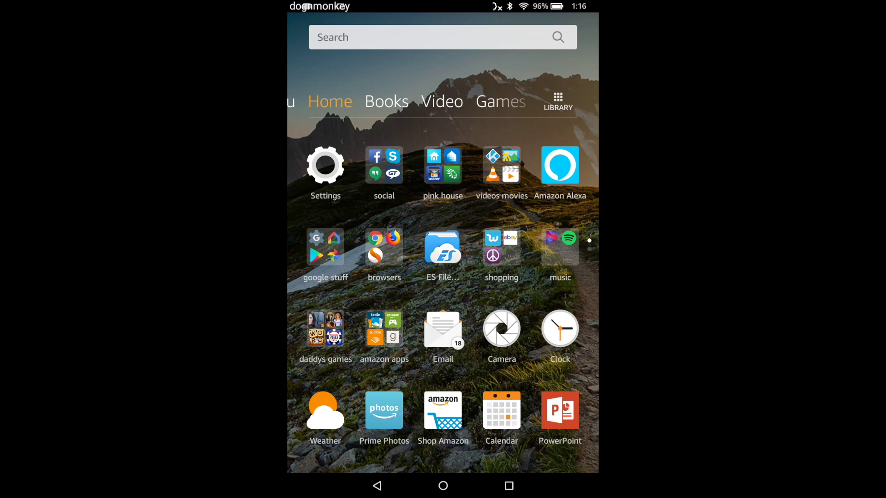
# Reopen OBDeleven from recent apps and load the Central Module Comfort System (46).
pyautogui.click(508, 486)
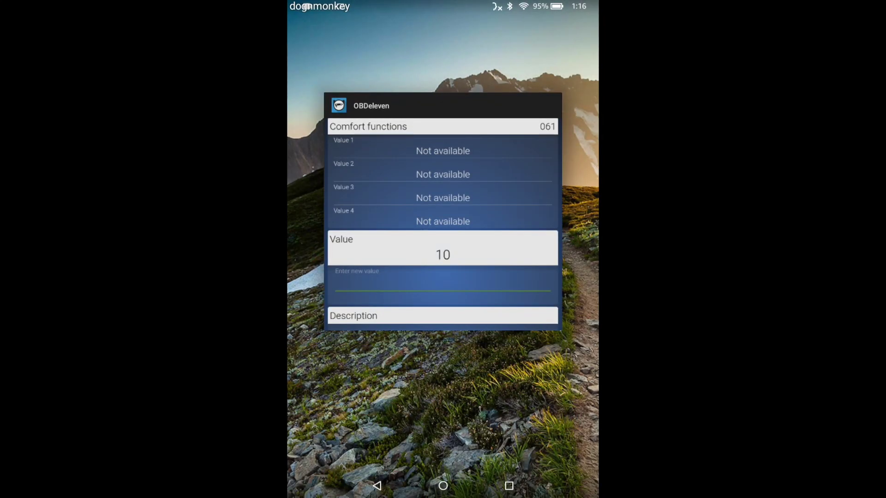
pyautogui.click(443, 208)
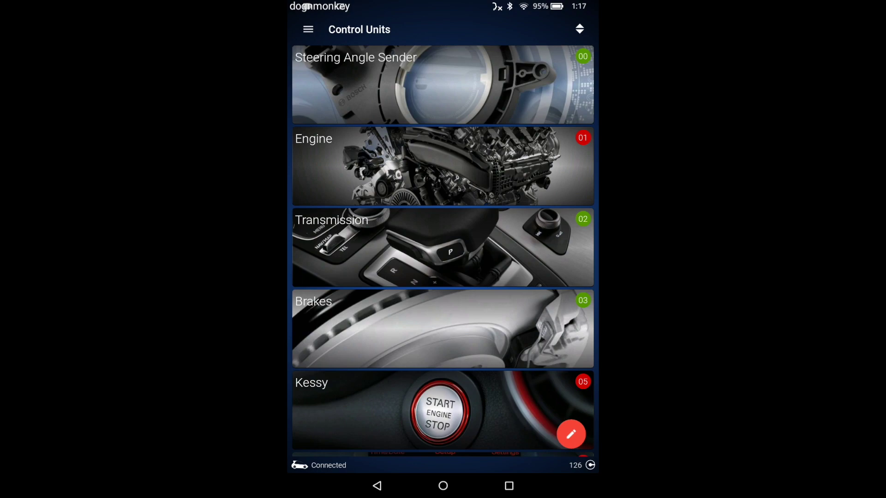
pyautogui.scroll(-10, 443, 249)
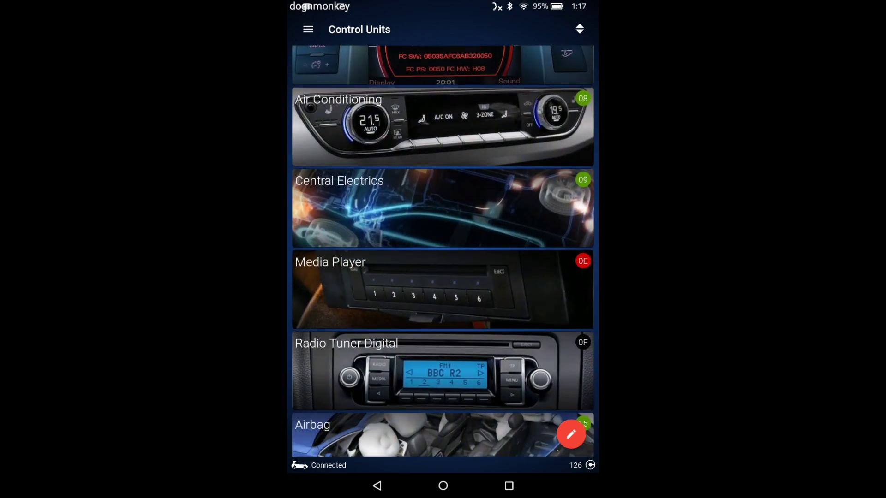
pyautogui.scroll(-10, 443, 249)
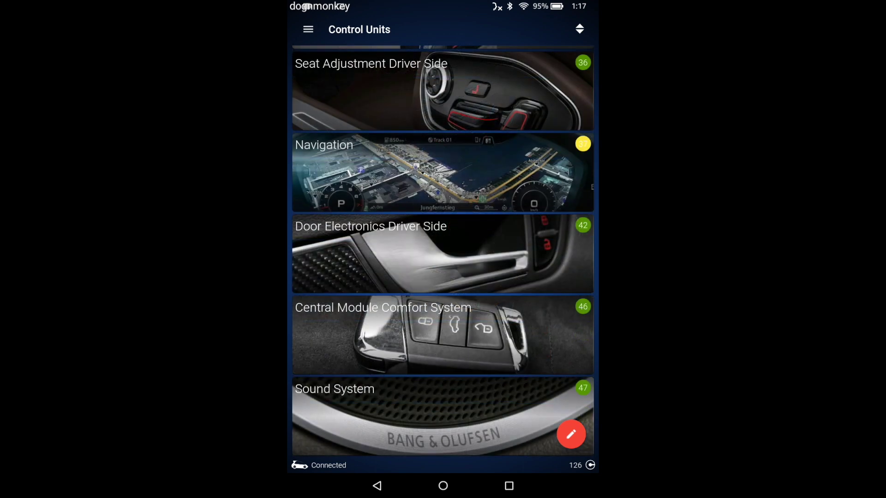
pyautogui.click(442, 335)
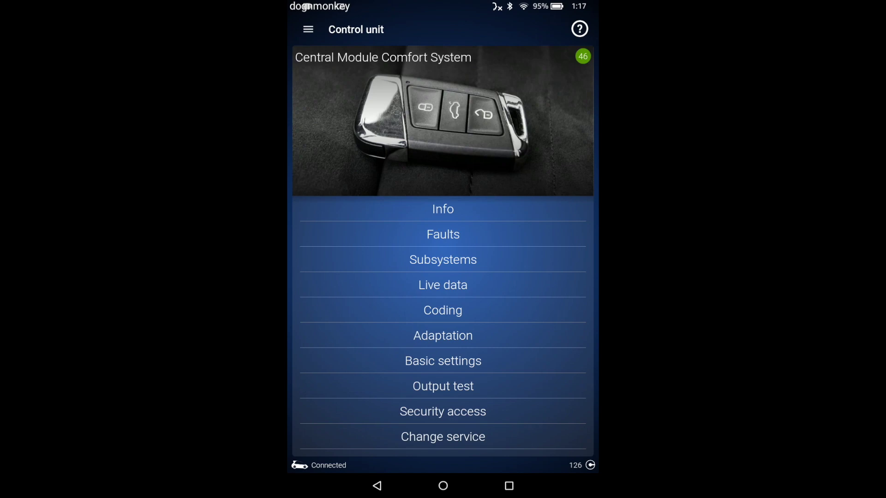
# Open the comfort module's Coding page, which shows current value 7632925.
pyautogui.click(443, 311)
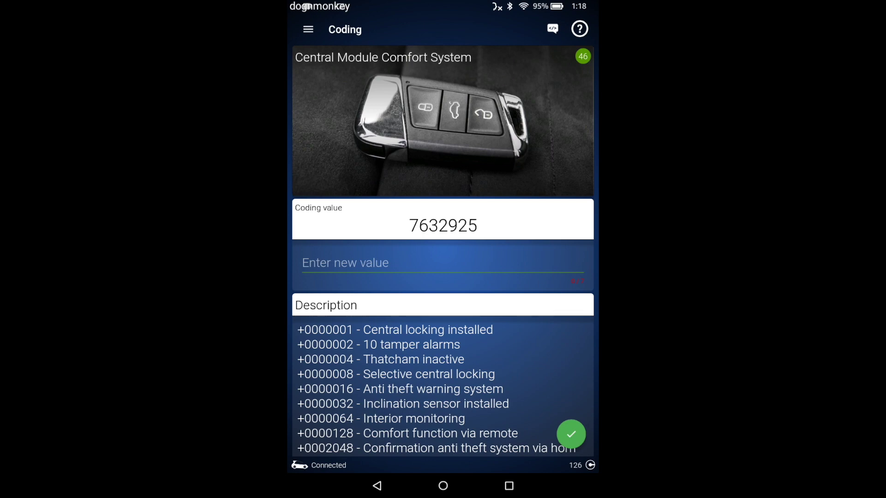
# Enter coding value 7633053 and write it to the comfort module, replacing 7632925.
pyautogui.click(443, 263)
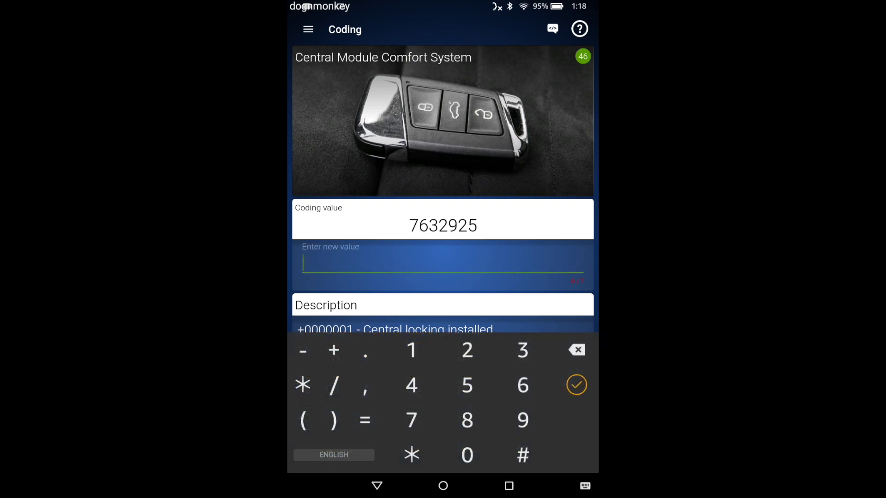
pyautogui.write('6')
pyautogui.press('BackSpace')
pyautogui.write('7')
pyautogui.write('6')
pyautogui.write('33')
pyautogui.write('053')
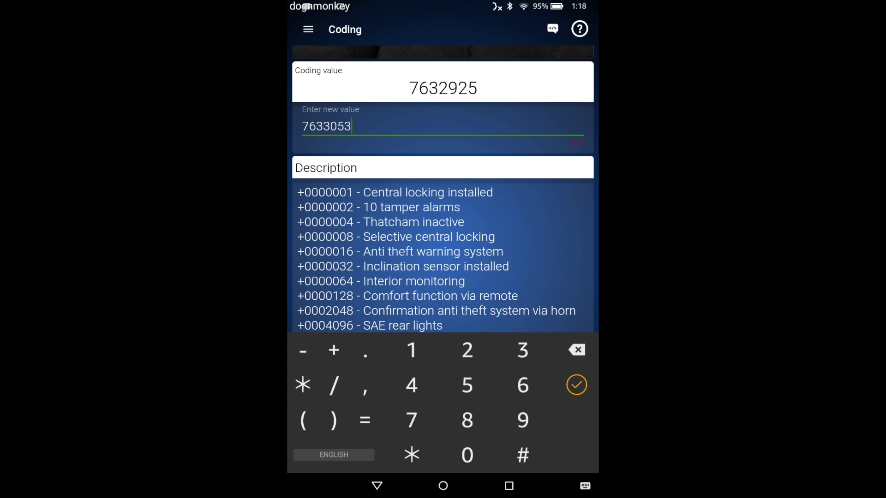
pyautogui.click(577, 385)
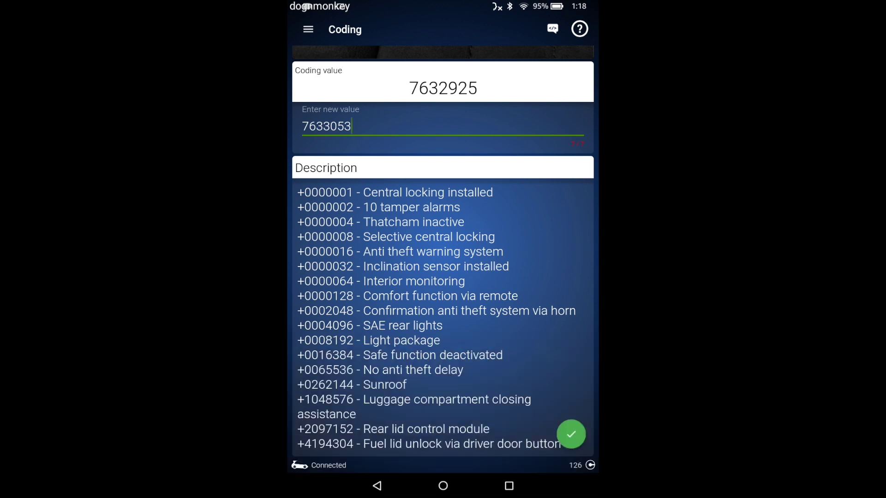
pyautogui.click(571, 434)
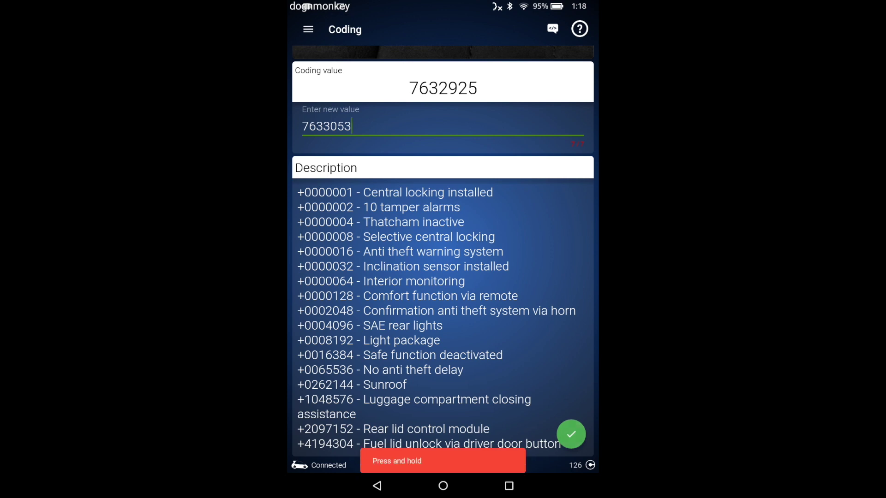
pyautogui.click(570, 433)
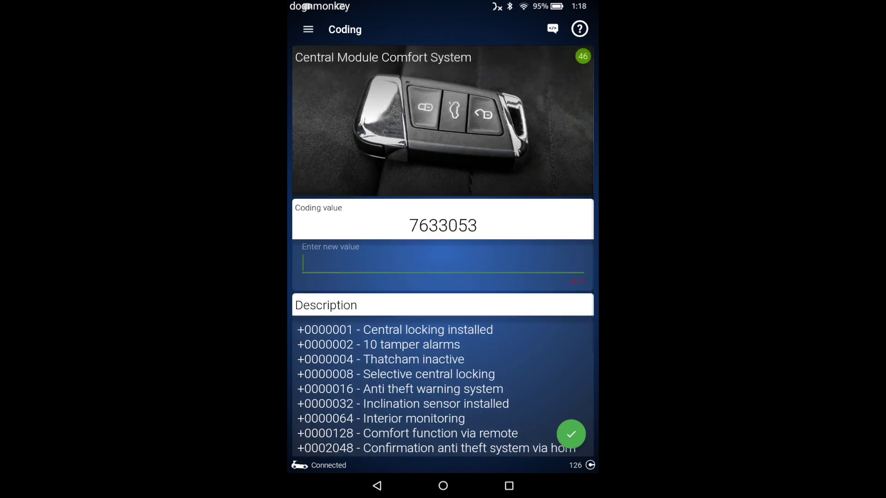
# Load adaptation channel 061 Comfort functions, current value 10, and begin entering a new value.
pyautogui.click(377, 486)
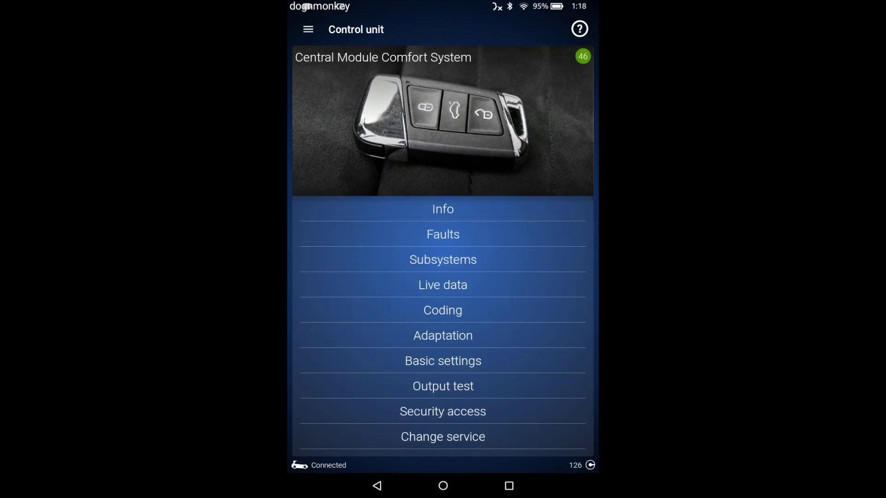
pyautogui.click(443, 335)
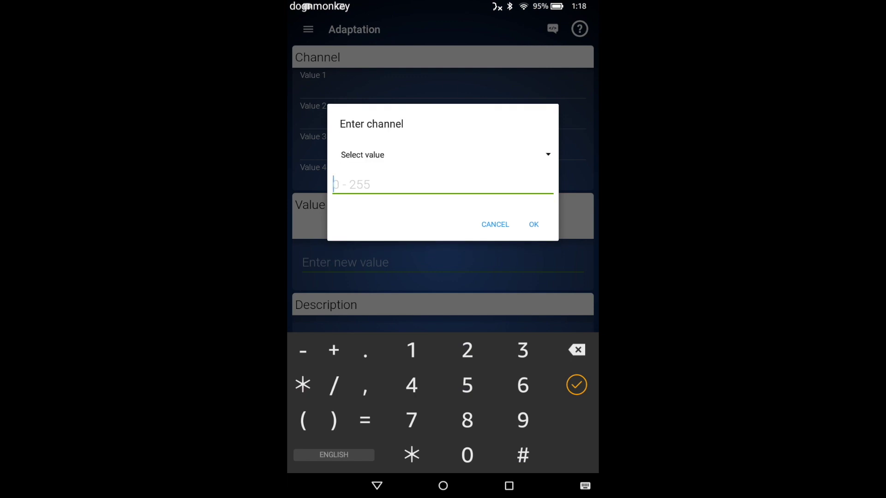
pyautogui.click(522, 385)
pyautogui.click(411, 351)
pyautogui.click(534, 225)
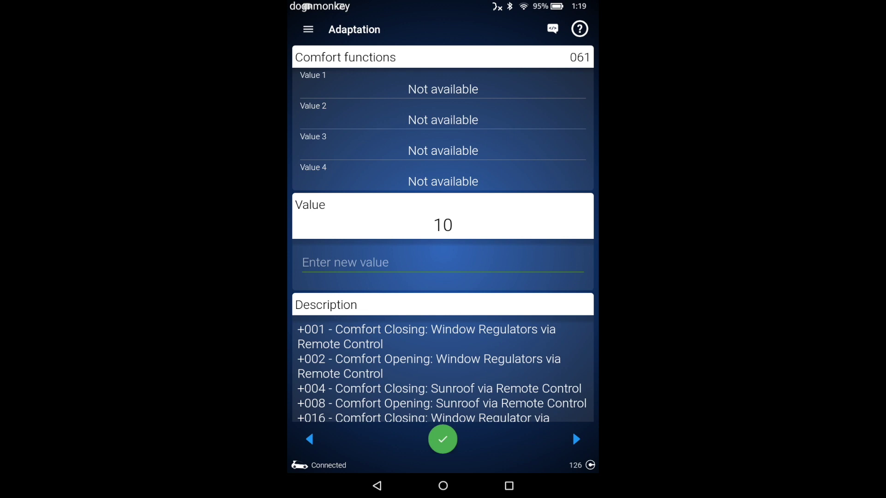
pyautogui.click(443, 263)
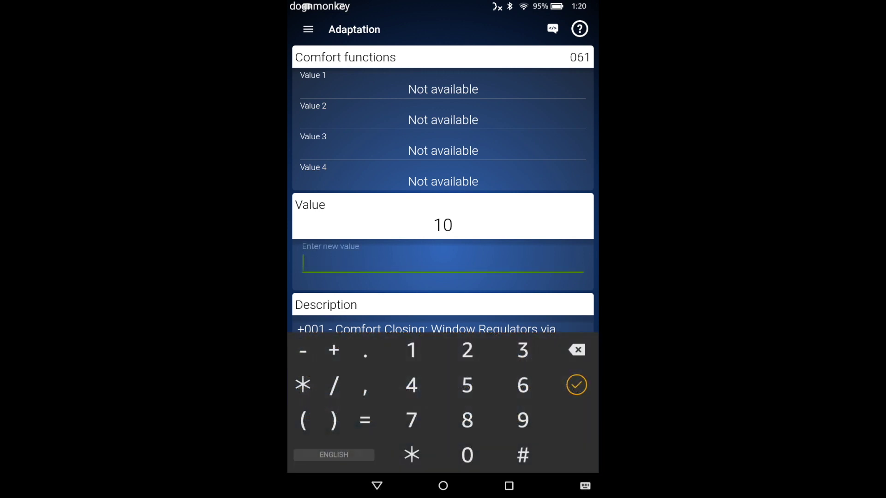
pyautogui.write('15')
# Test and write value 15 to adaptation channel 061, replacing 10.
pyautogui.click(378, 486)
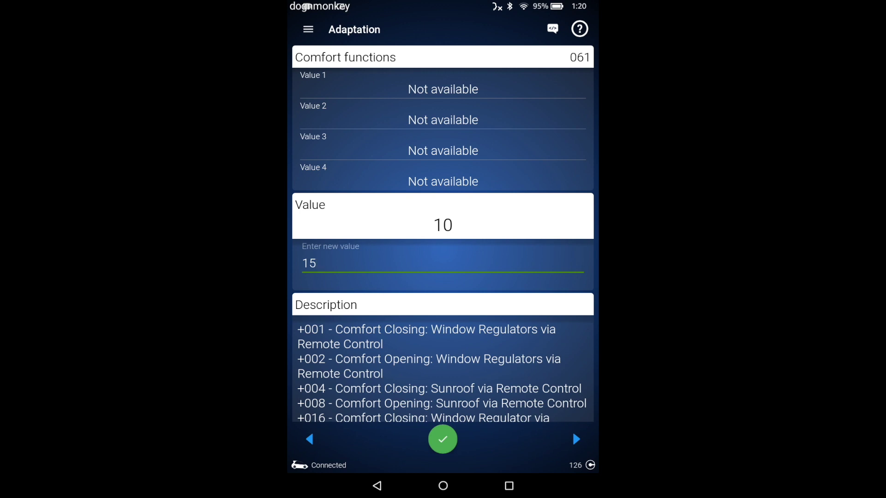
pyautogui.click(442, 440)
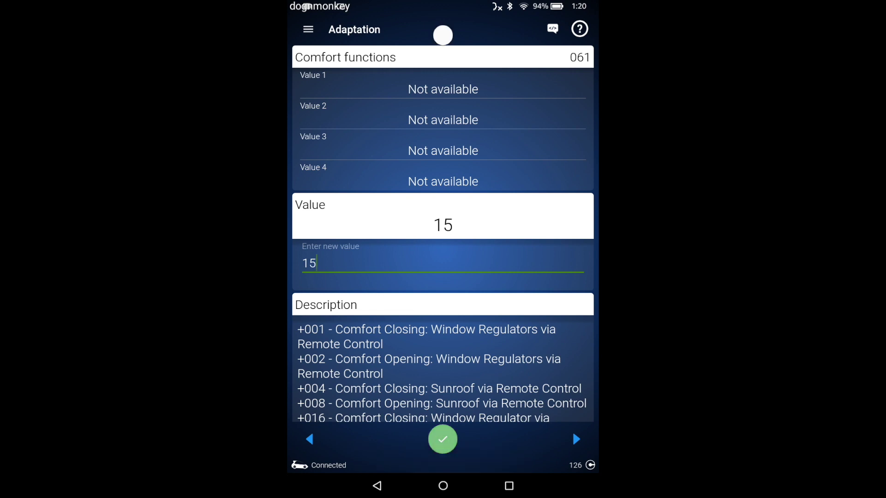
pyautogui.click(442, 439)
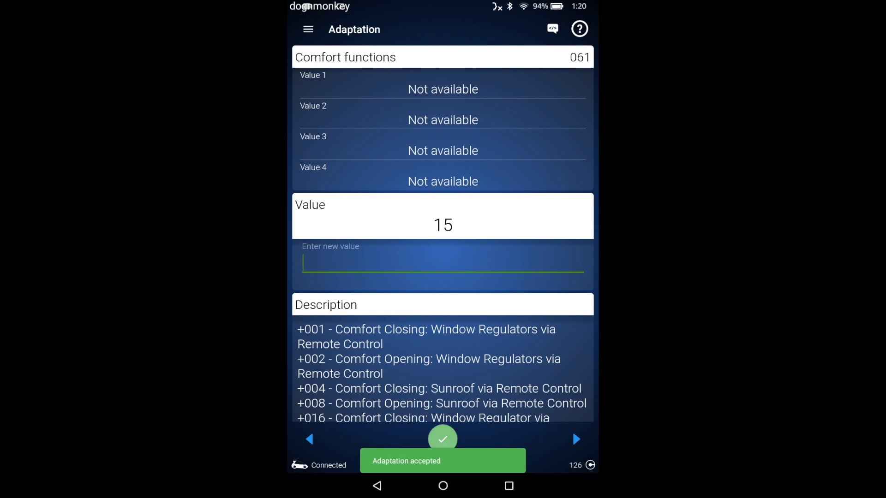